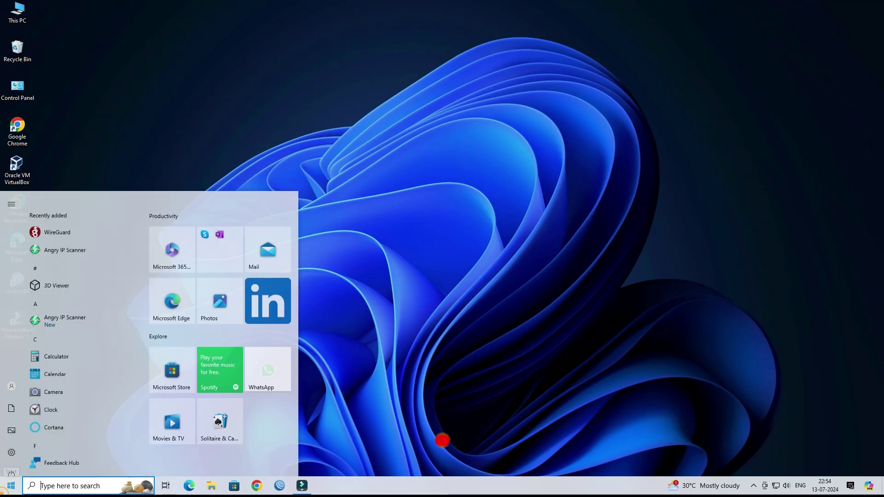
Switch on Enable Remote Desktop under System > Remote Desktop and confirm the prompt.
{"action": "left_click", "coordinate": [14, 446]}
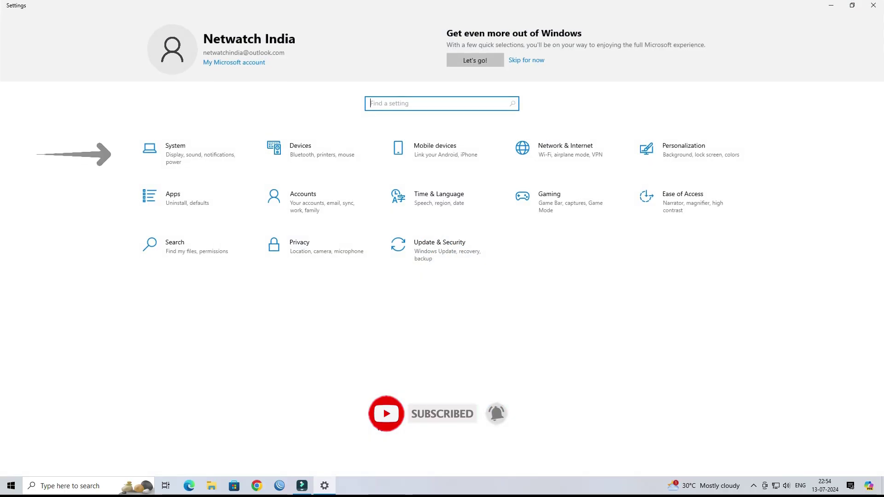
{"action": "left_click", "coordinate": [182, 148]}
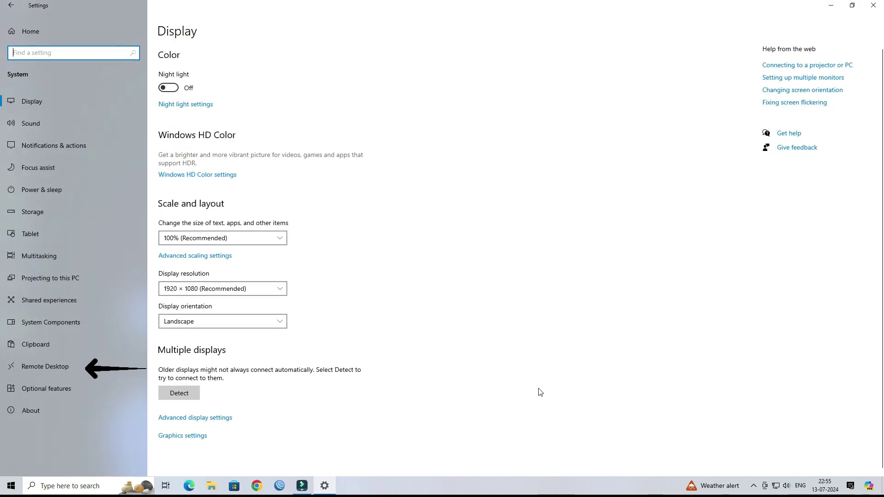
{"action": "left_click", "coordinate": [80, 371]}
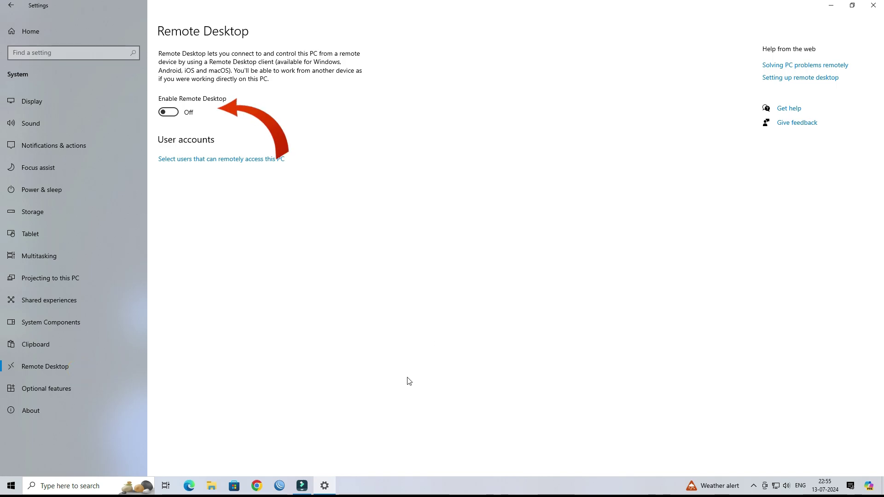
{"action": "left_click", "coordinate": [168, 113]}
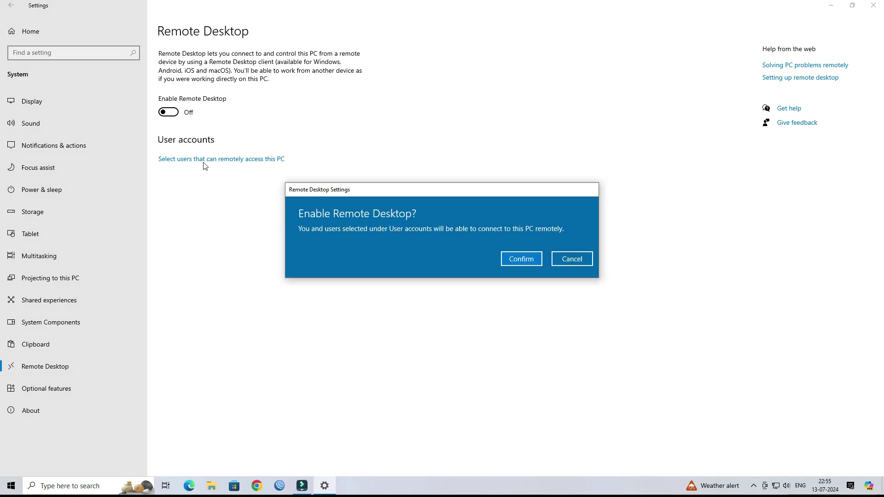
{"action": "left_click", "coordinate": [525, 260]}
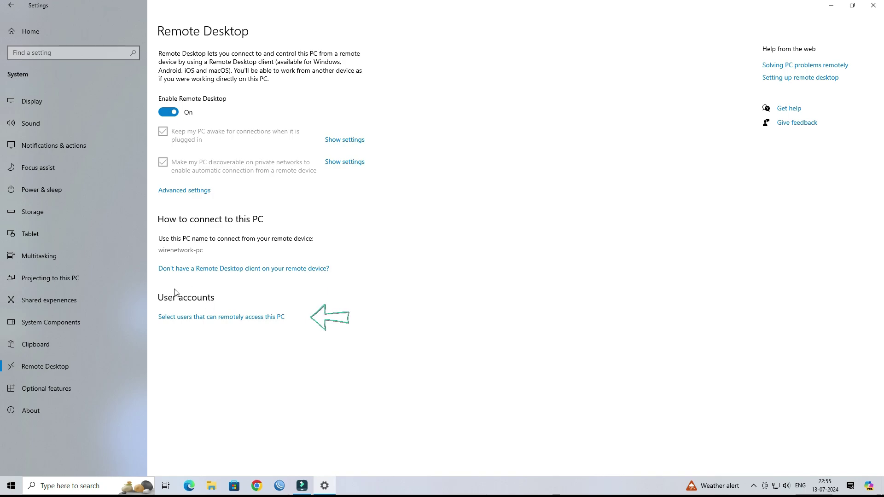
Add the local user account to the Remote Desktop users list, then close Settings.
{"action": "left_click", "coordinate": [201, 318]}
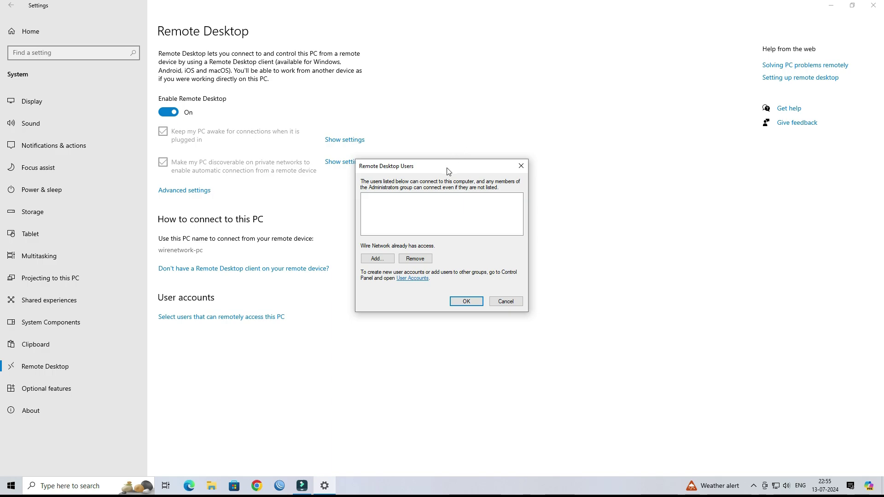
{"action": "left_click_drag", "start_coordinate": [449, 172], "coordinate": [474, 154]}
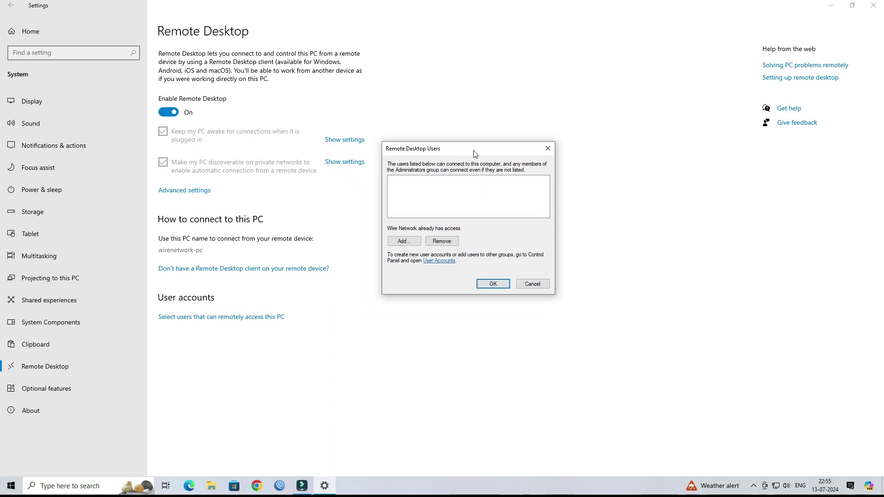
{"action": "left_click", "coordinate": [403, 243]}
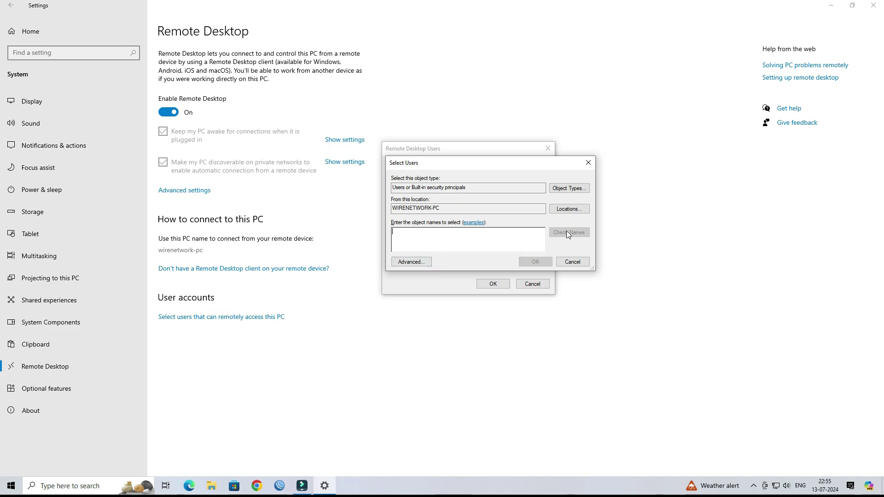
{"action": "left_click", "coordinate": [411, 262]}
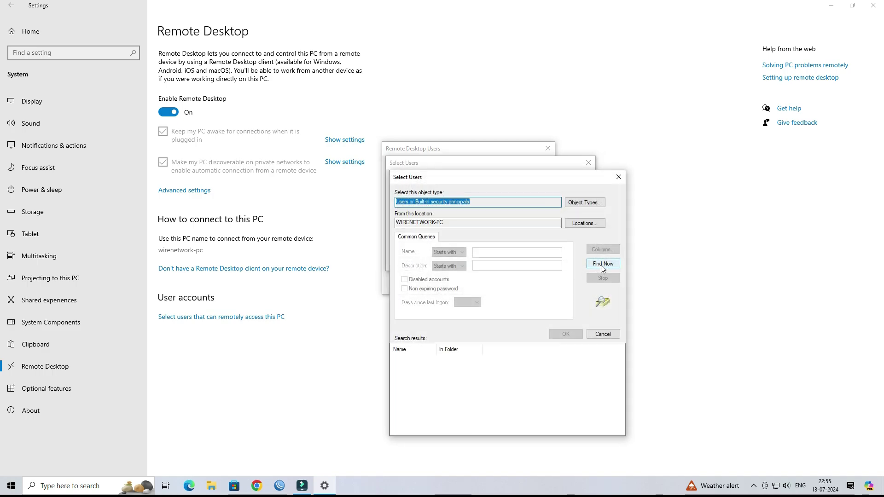
{"action": "left_click", "coordinate": [601, 267]}
{"action": "scroll", "coordinate": [451, 376], "scroll_direction": "down", "scroll_amount": 5}
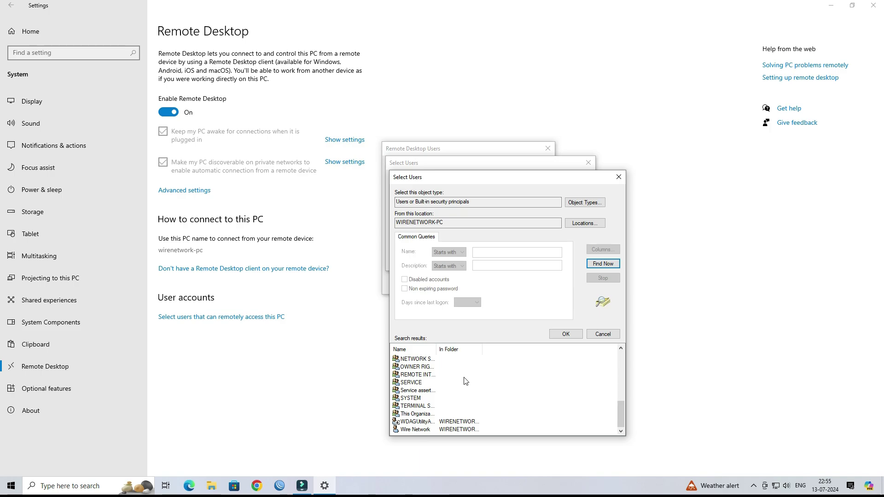
{"action": "left_click", "coordinate": [427, 429]}
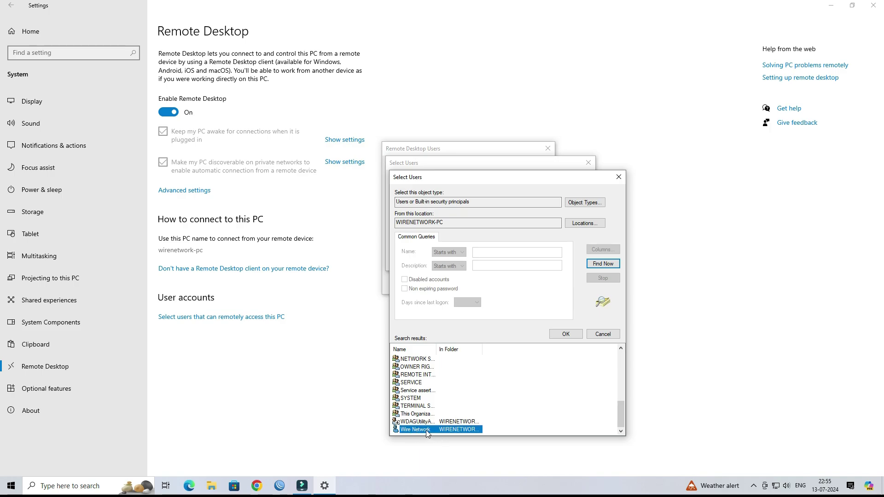
{"action": "double_click", "coordinate": [427, 430]}
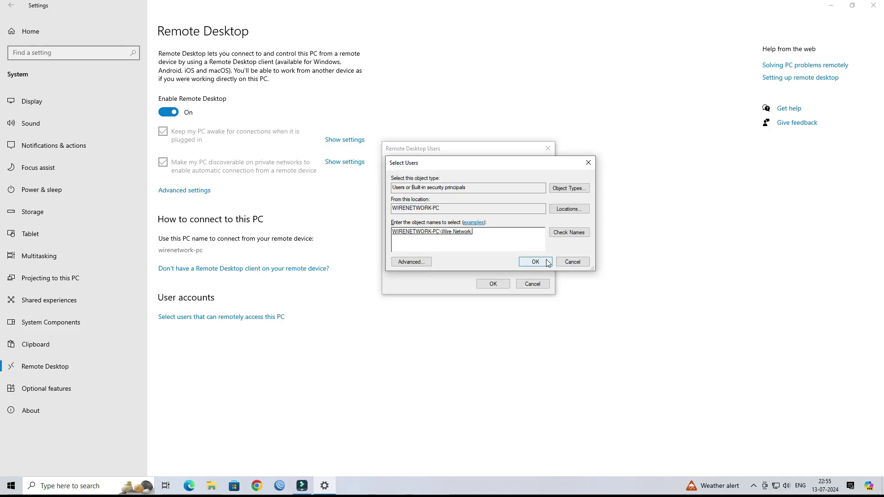
{"action": "left_click", "coordinate": [535, 261]}
{"action": "left_click", "coordinate": [491, 284]}
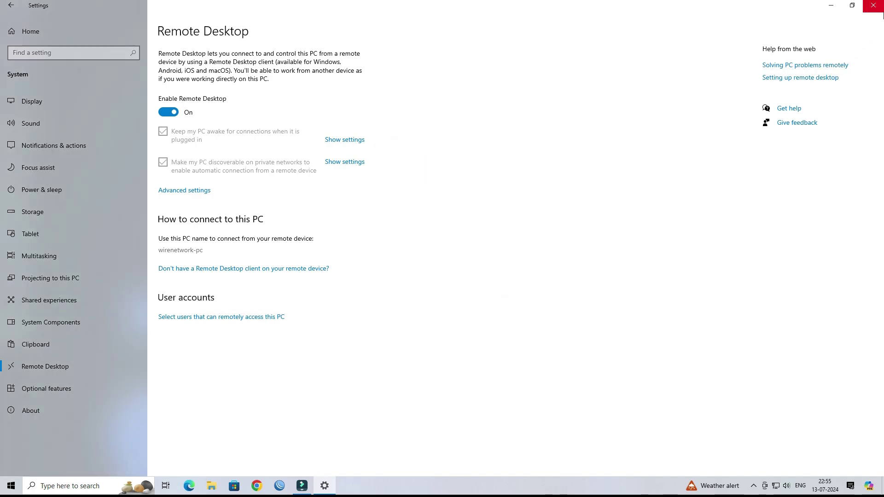
{"action": "left_click", "coordinate": [873, 6]}
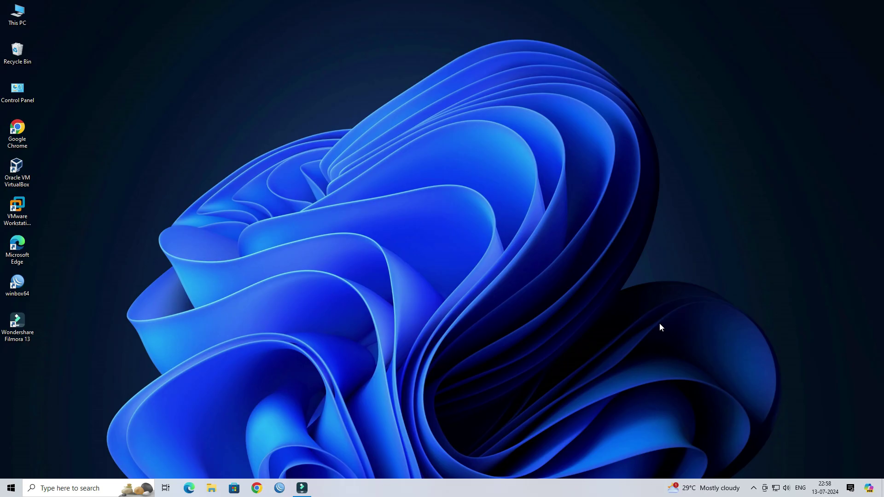
Sign in to the TP-Link router at 192.168.0.1 with its admin username and password.
{"action": "left_click", "coordinate": [265, 490]}
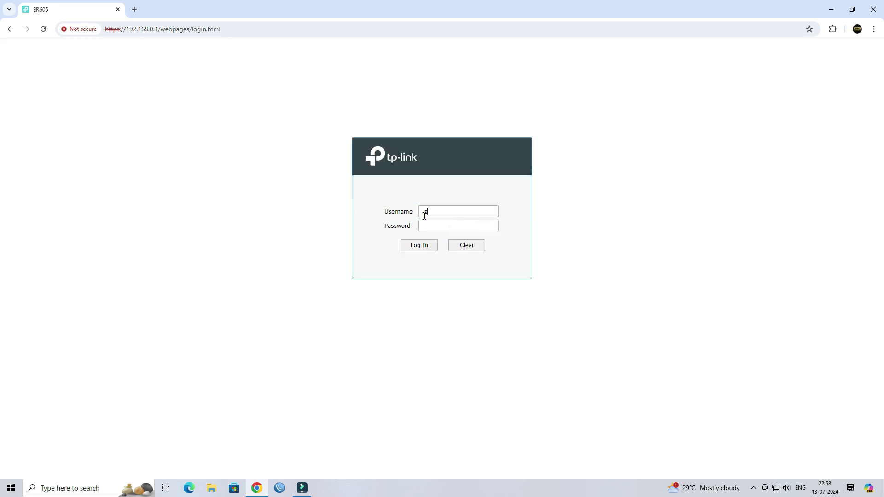
{"action": "type", "text": "dmin"}
{"action": "key", "text": "Tab"}
{"action": "key", "text": "Return"}
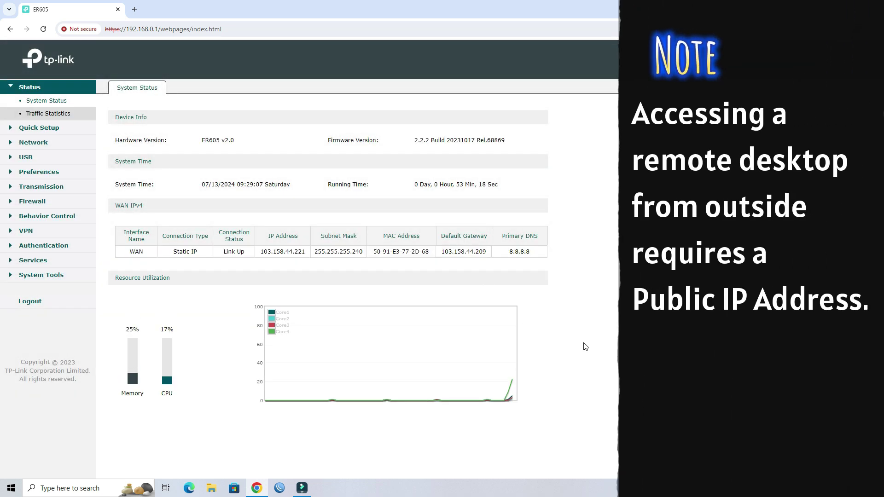
Go to NAT > Virtual Servers and start adding a new rule.
{"action": "left_click", "coordinate": [46, 186]}
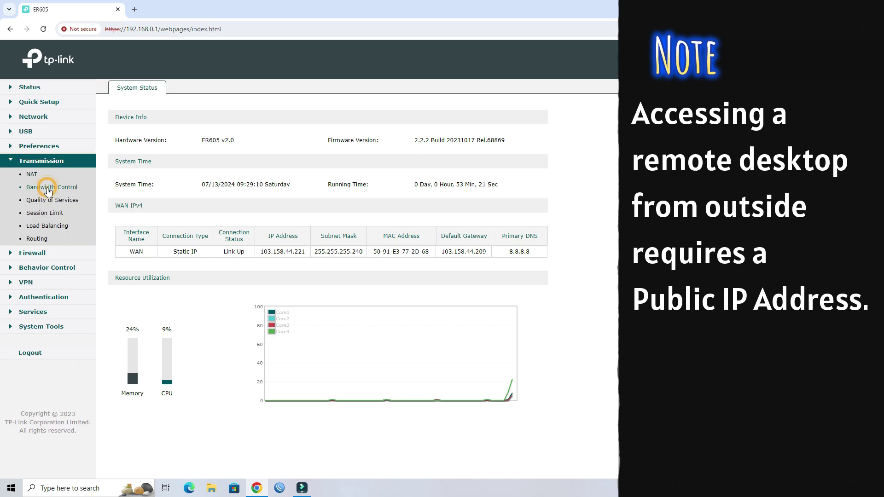
{"action": "left_click", "coordinate": [32, 175]}
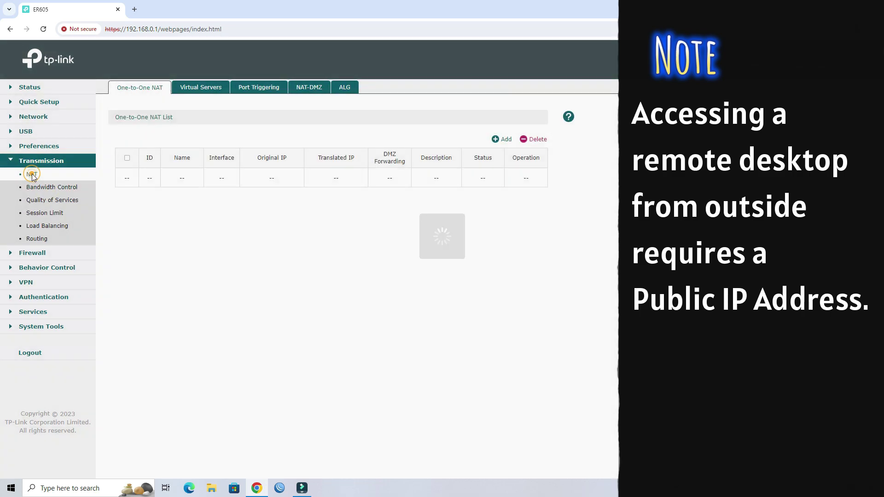
{"action": "left_click", "coordinate": [201, 88]}
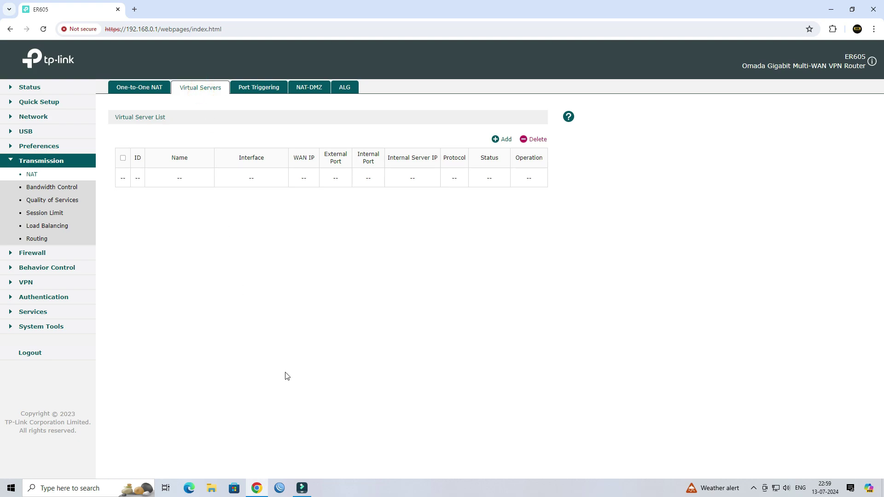
{"action": "left_click", "coordinate": [505, 144]}
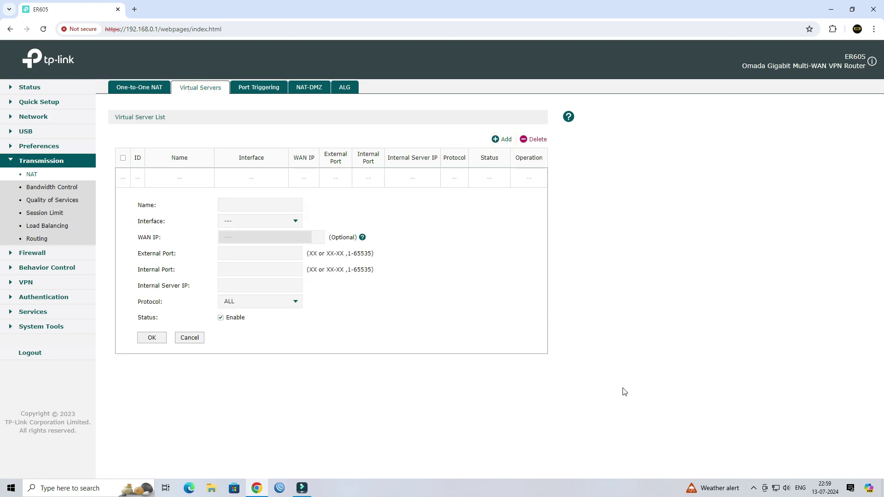
Name the virtual server rule RDP and set its interface to WAN.
{"action": "left_click", "coordinate": [241, 206]}
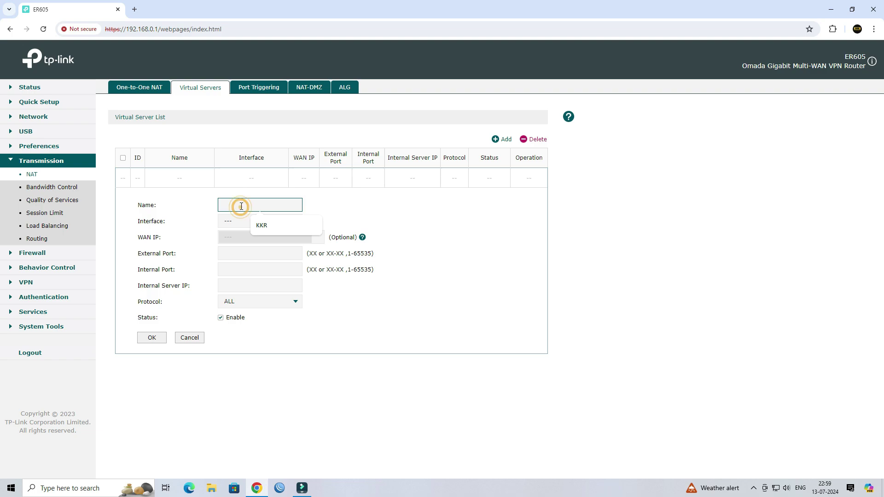
{"action": "type", "text": "RDP"}
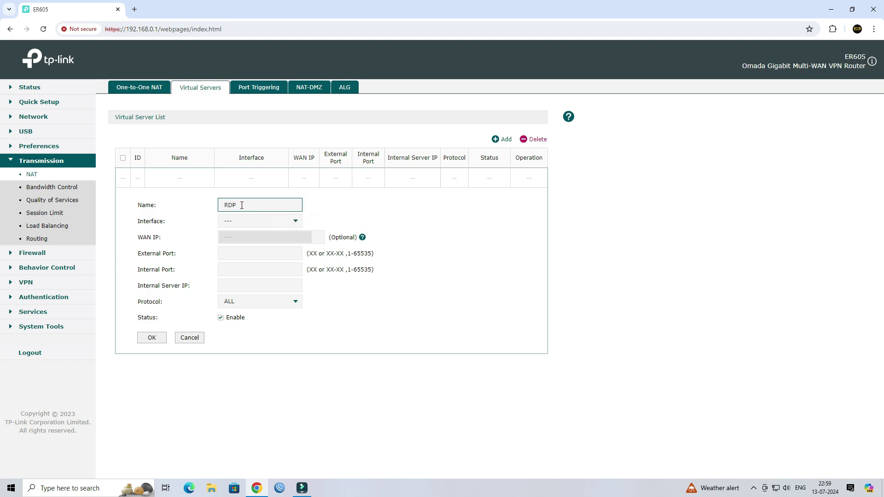
{"action": "left_click", "coordinate": [248, 222]}
{"action": "left_click", "coordinate": [250, 238]}
{"action": "left_click", "coordinate": [254, 225]}
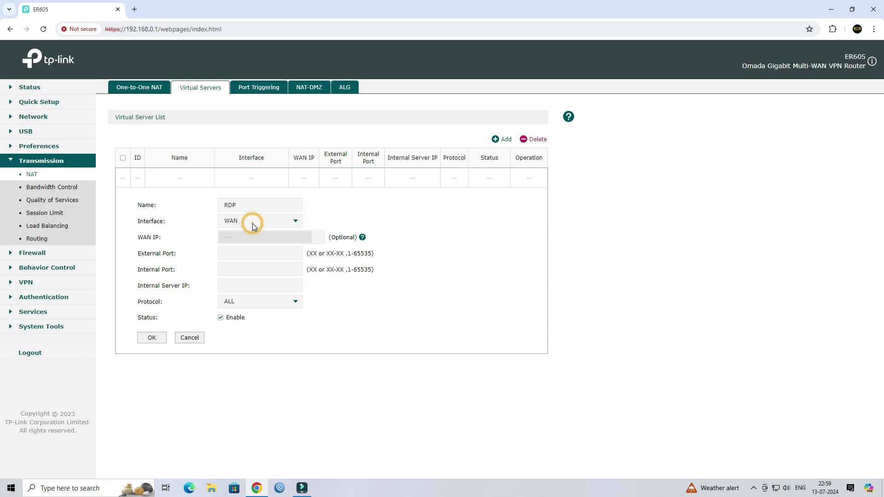
Set both the external and internal ports of the rule to 3389.
{"action": "left_click", "coordinate": [256, 253]}
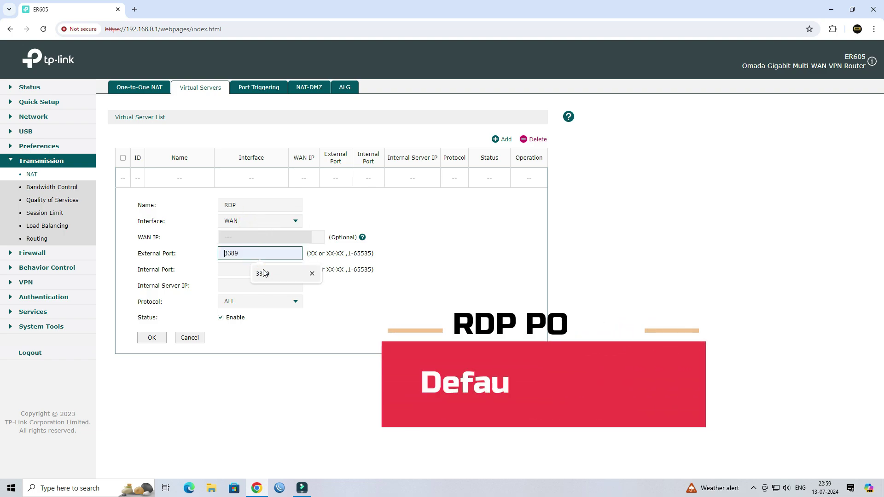
{"action": "left_click", "coordinate": [263, 269]}
{"action": "double_click", "coordinate": [253, 257]}
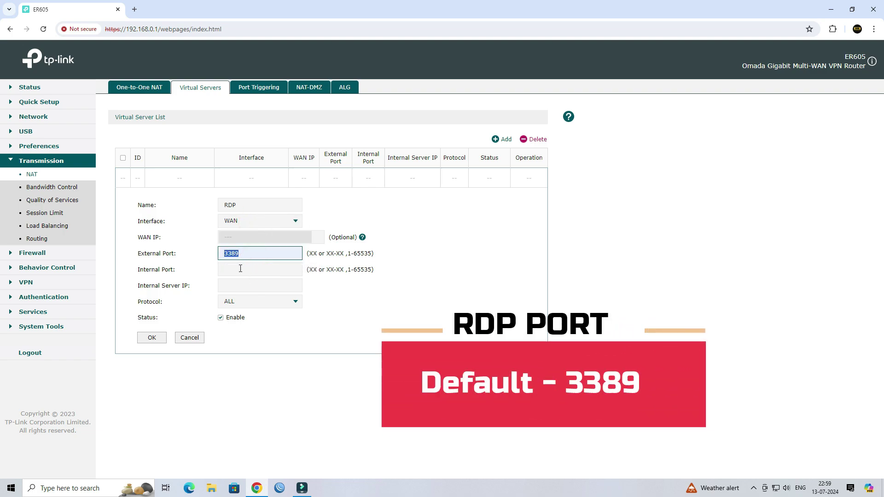
{"action": "left_click", "coordinate": [239, 268]}
{"action": "left_click", "coordinate": [263, 289]}
{"action": "double_click", "coordinate": [265, 271]}
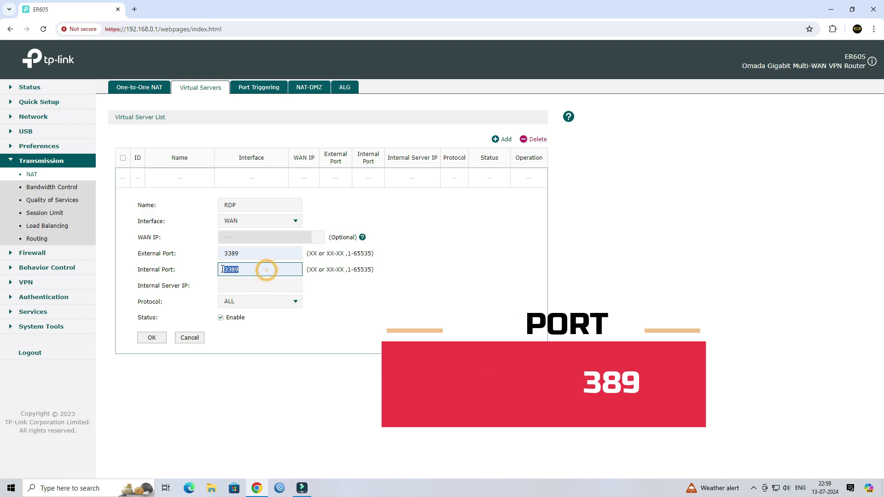
Select the Internal Server IP field and run ncpa.cpl to look up the PC's address.
{"action": "left_click", "coordinate": [258, 287]}
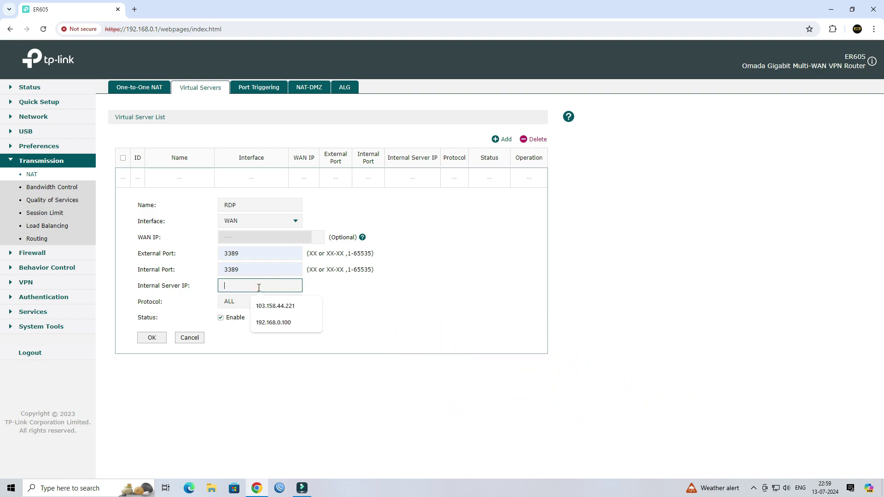
{"action": "key", "text": "super+r"}
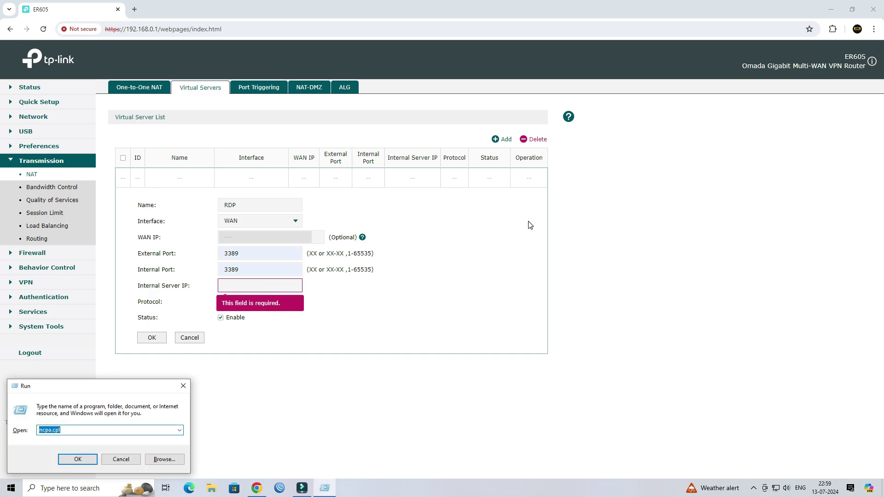
{"action": "key", "text": "Return"}
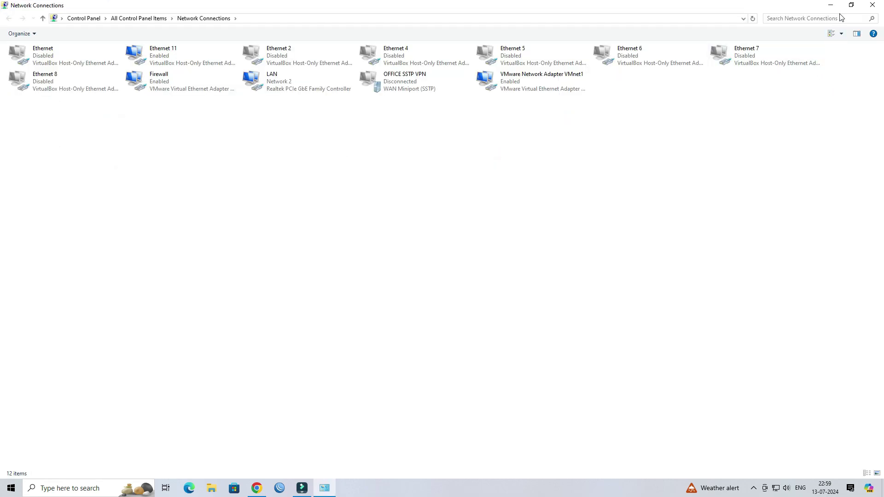
Open the LAN adapter's TCP/IPv4 properties to read the static IP 192.168.0.100.
{"action": "left_click", "coordinate": [851, 10]}
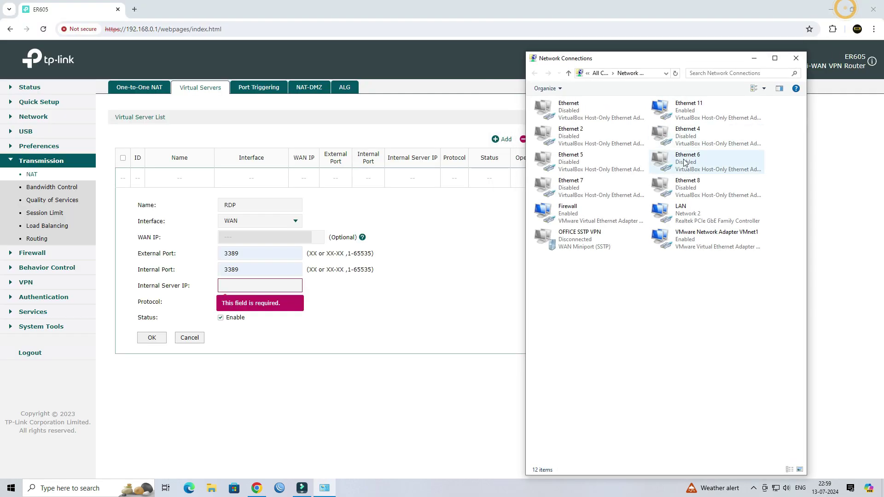
{"action": "right_click", "coordinate": [707, 210]}
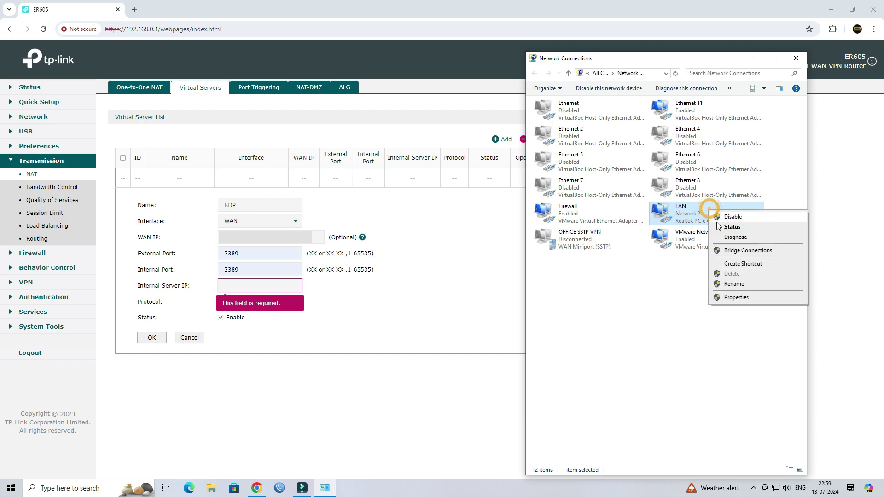
{"action": "left_click", "coordinate": [735, 297]}
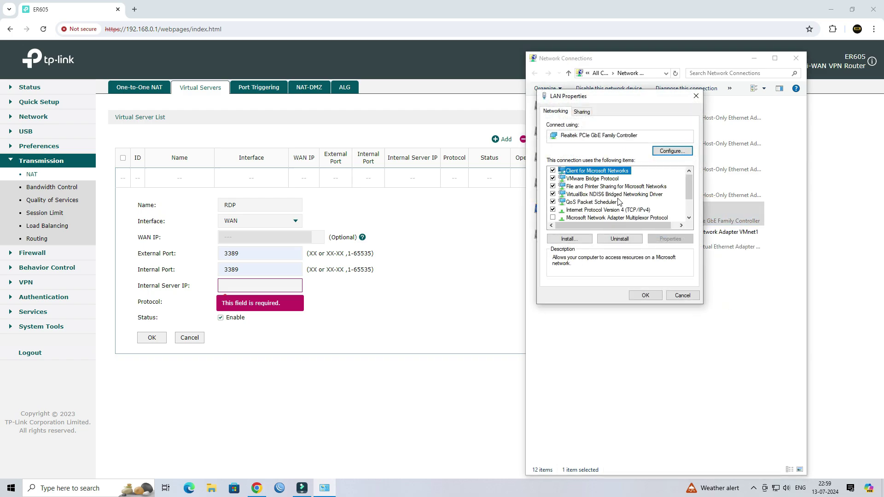
{"action": "scroll", "coordinate": [618, 201], "scroll_direction": "down", "scroll_amount": 1}
{"action": "double_click", "coordinate": [628, 189]}
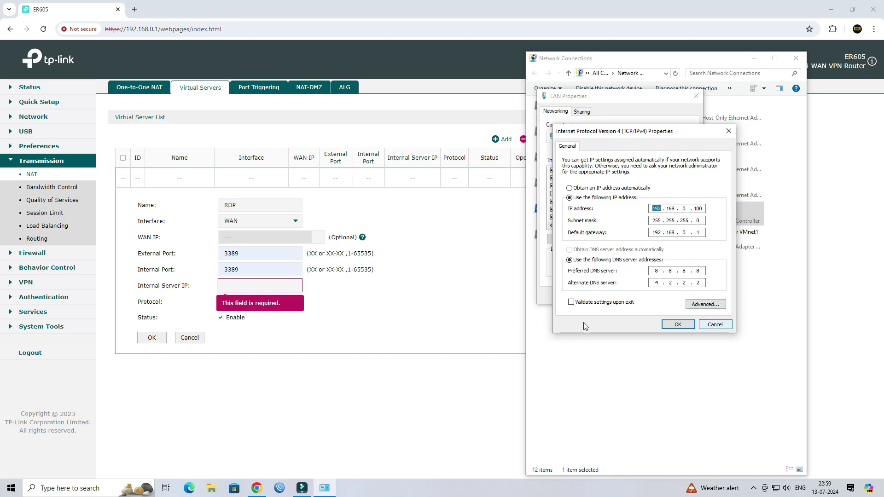
Enter 192.168.0.100 as the Internal Server IP and save the RDP rule.
{"action": "left_click", "coordinate": [266, 284]}
{"action": "type", "text": "192.168.0."}
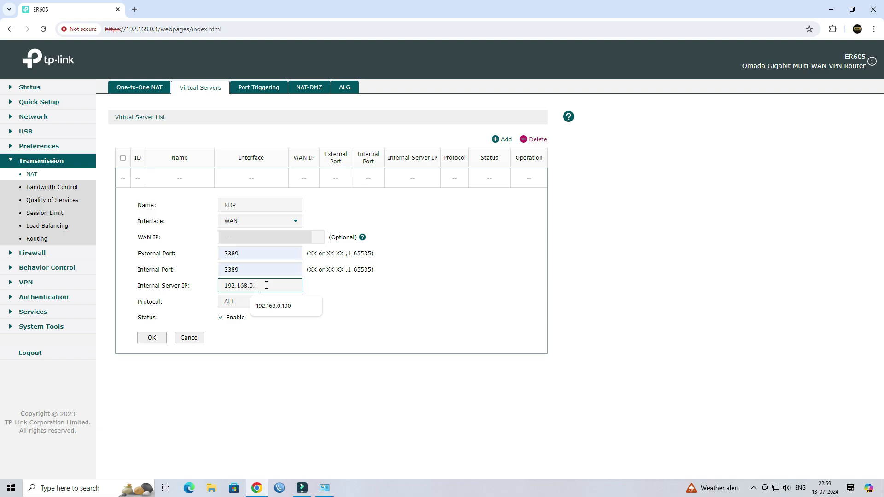
{"action": "type", "text": "100"}
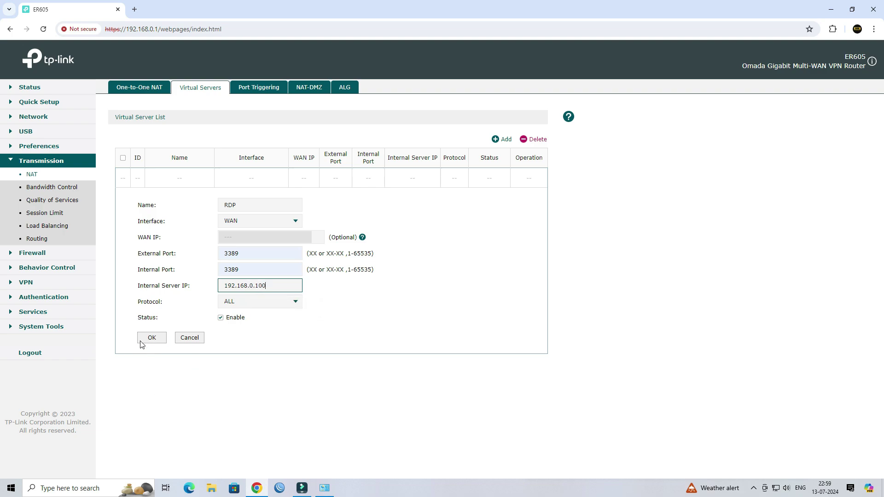
{"action": "left_click", "coordinate": [157, 341]}
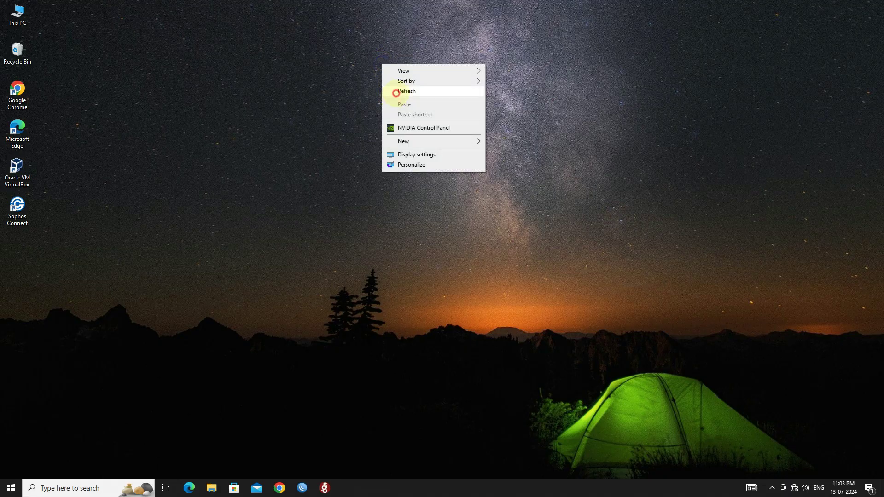
Connect to the WIRE NETWORK Wi-Fi from the tray and refresh the desktop.
{"action": "left_click", "coordinate": [396, 91]}
{"action": "left_click", "coordinate": [794, 488]}
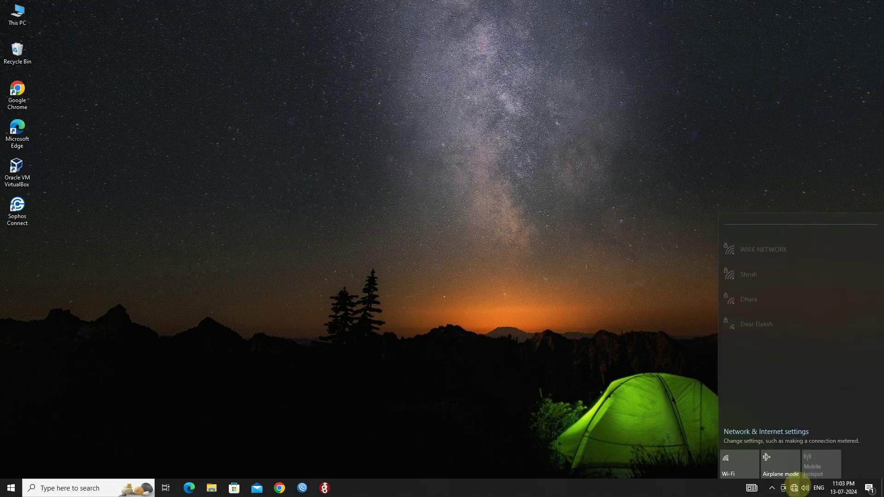
{"action": "left_click", "coordinate": [755, 257]}
{"action": "left_click", "coordinate": [789, 281]}
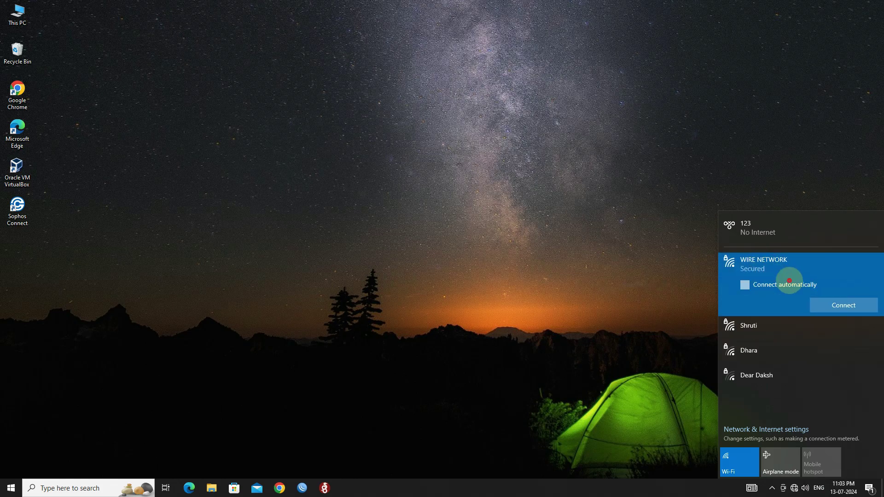
{"action": "left_click", "coordinate": [823, 306]}
{"action": "left_click", "coordinate": [339, 206]}
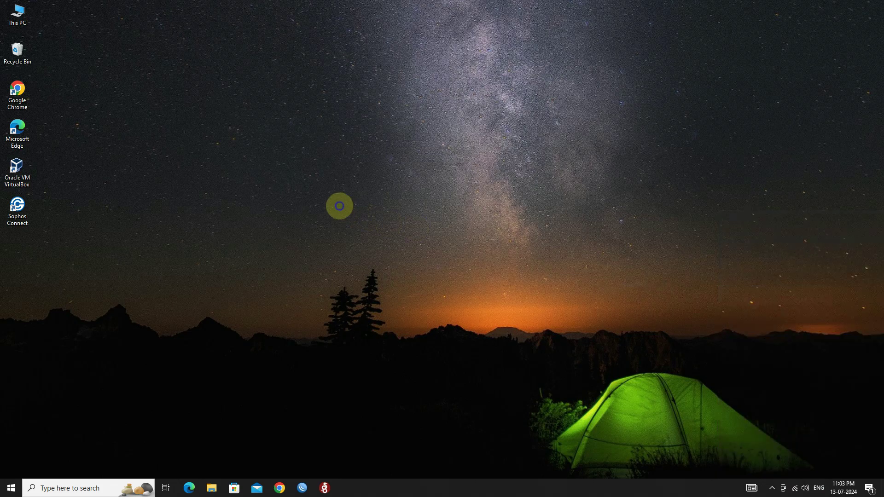
{"action": "right_click", "coordinate": [340, 206]}
{"action": "left_click", "coordinate": [361, 233]}
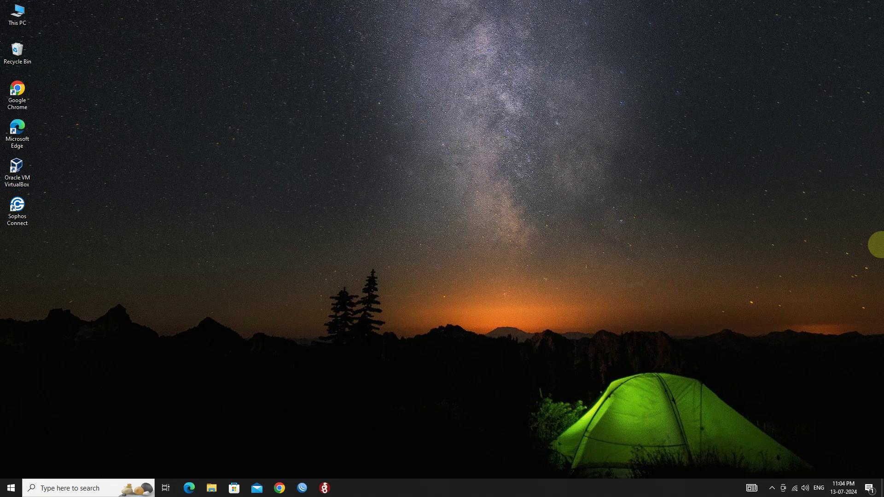
Launch Remote Desktop Connection and connect to 103.158.44.221.
{"action": "key", "text": "super"}
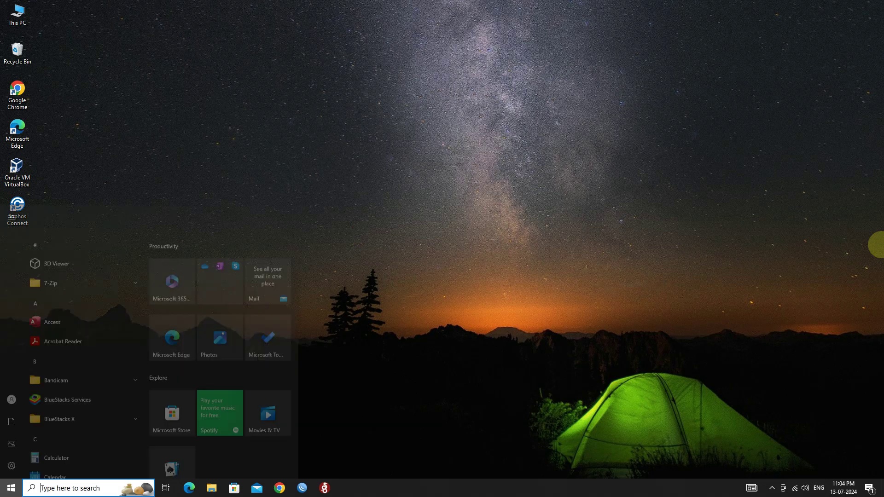
{"action": "type", "text": "remote"}
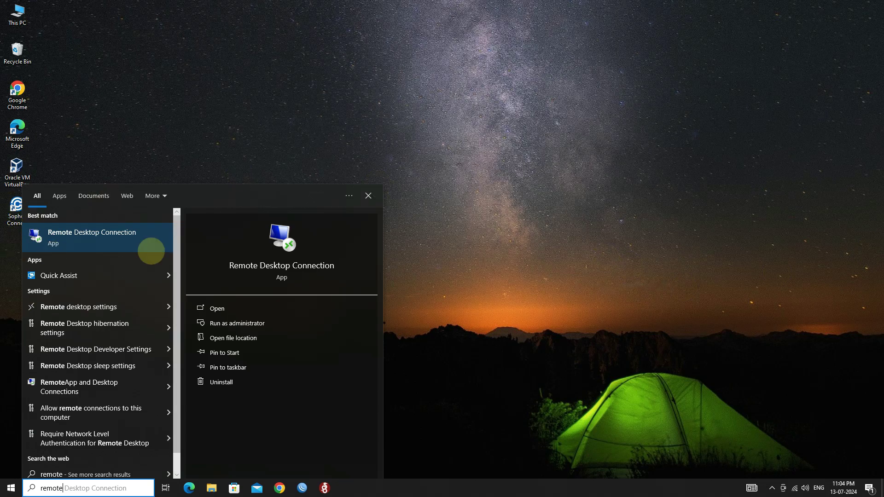
{"action": "left_click", "coordinate": [131, 239]}
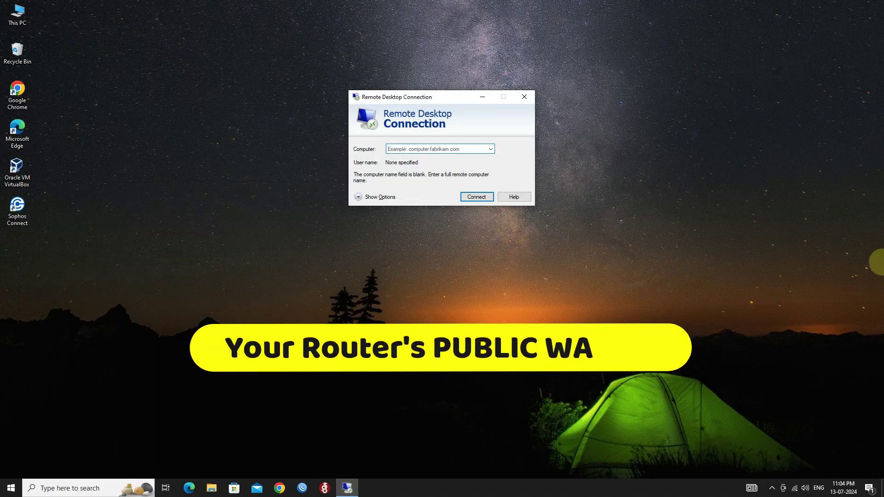
{"action": "type", "text": "103.158.44"}
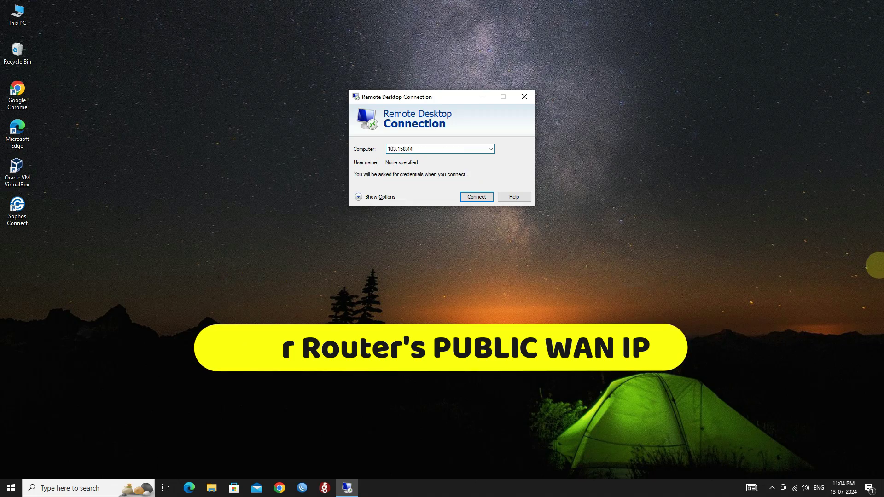
{"action": "type", "text": ".221"}
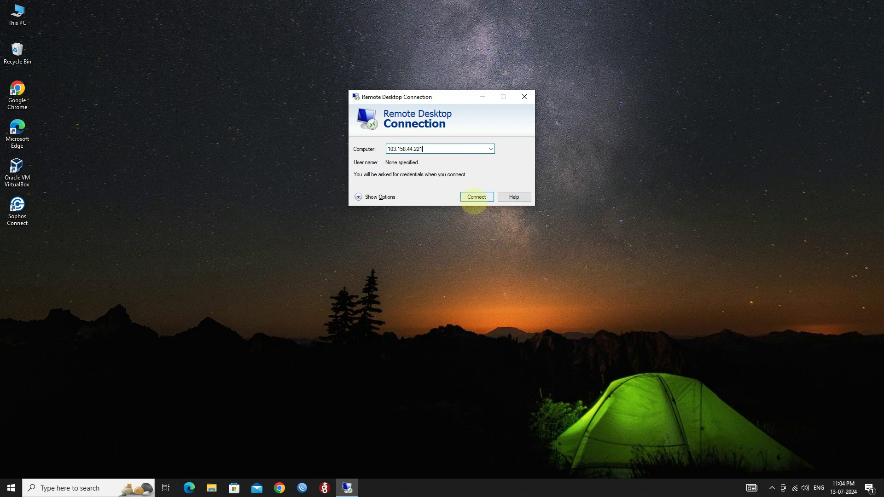
{"action": "left_click", "coordinate": [475, 197]}
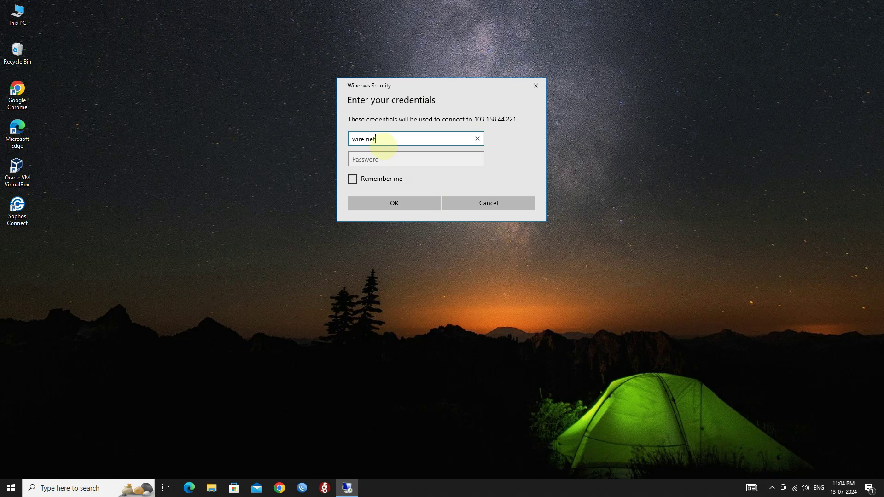
Enter the account password, submit the credentials, and accept the certificate warning.
{"action": "key", "text": "Tab"}
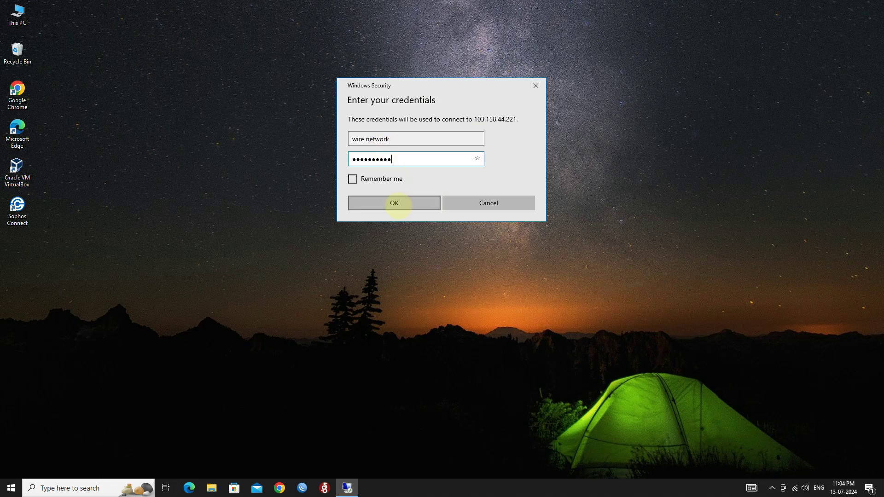
{"action": "left_click", "coordinate": [394, 203]}
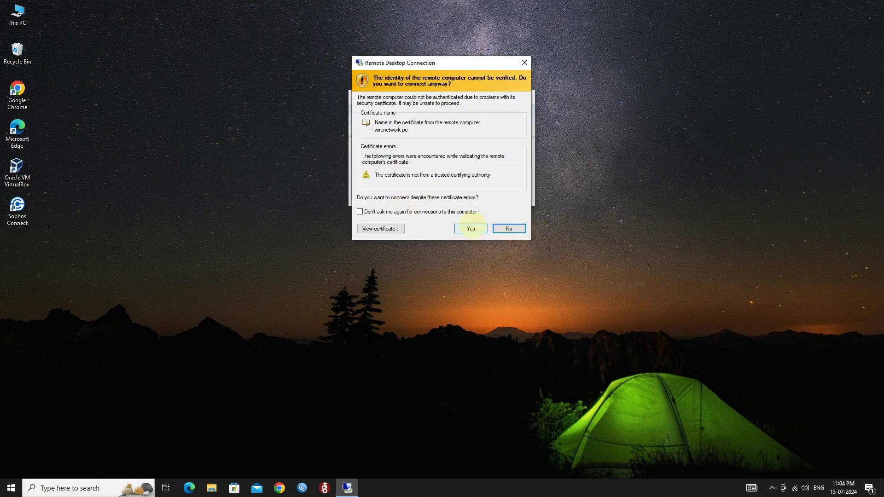
{"action": "left_click", "coordinate": [472, 226]}
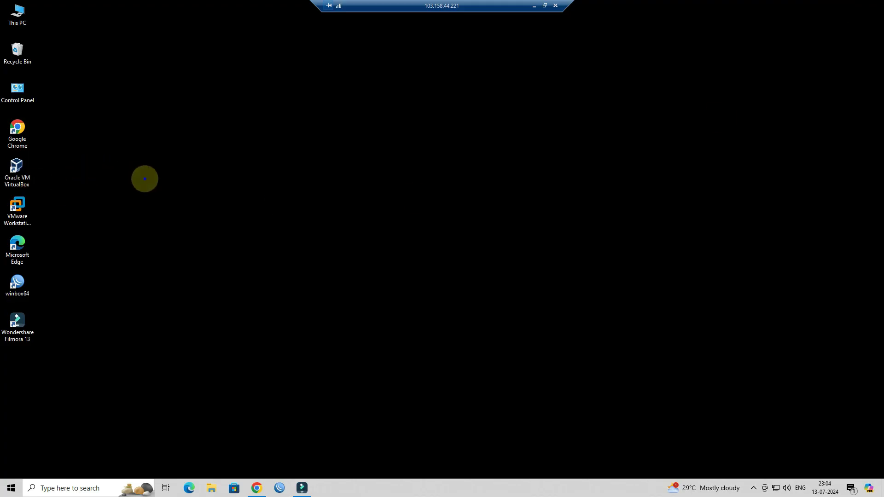
Open This PC on the remote computer to check its drives, then close it.
{"action": "right_click", "coordinate": [144, 179]}
{"action": "left_click", "coordinate": [166, 206]}
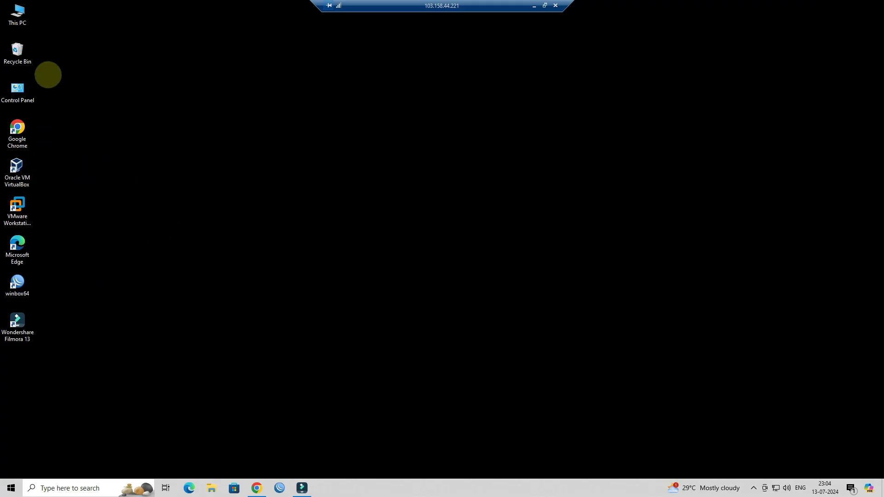
{"action": "double_click", "coordinate": [18, 14]}
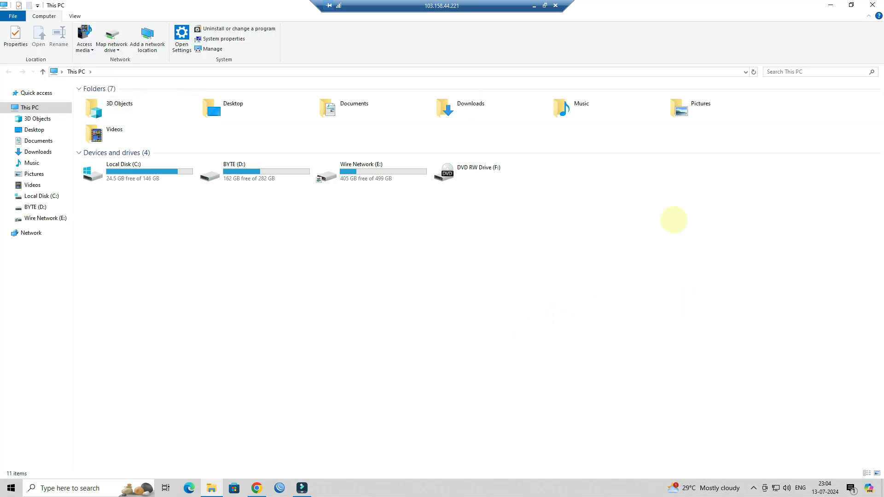
{"action": "left_click", "coordinate": [872, 5]}
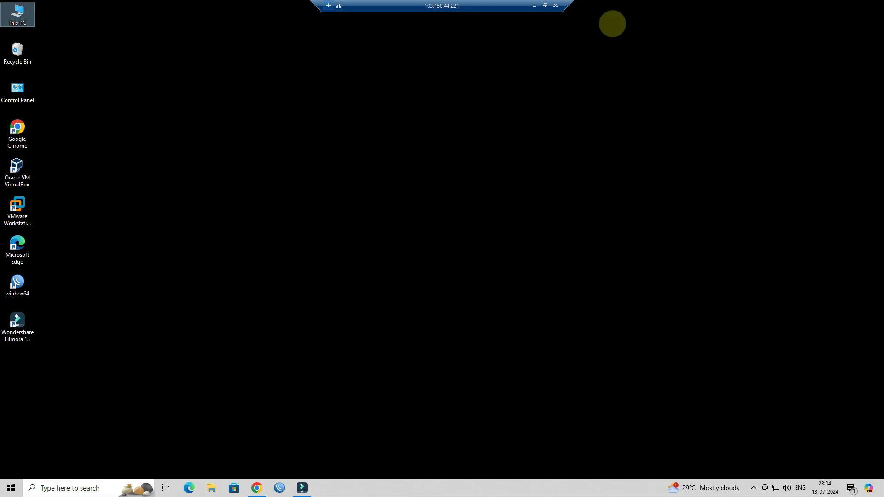
Switch to the local desktop and back, then disconnect the remote session.
{"action": "left_click", "coordinate": [534, 6]}
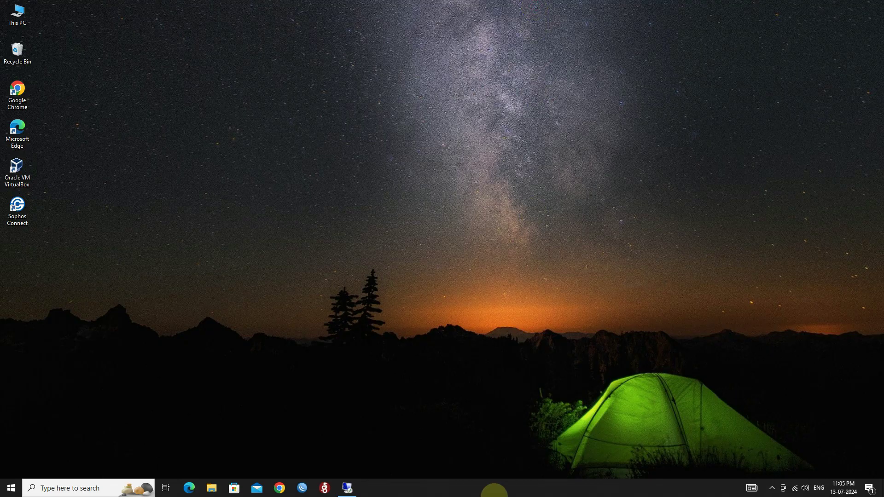
{"action": "right_click", "coordinate": [105, 263]}
{"action": "left_click", "coordinate": [131, 291]}
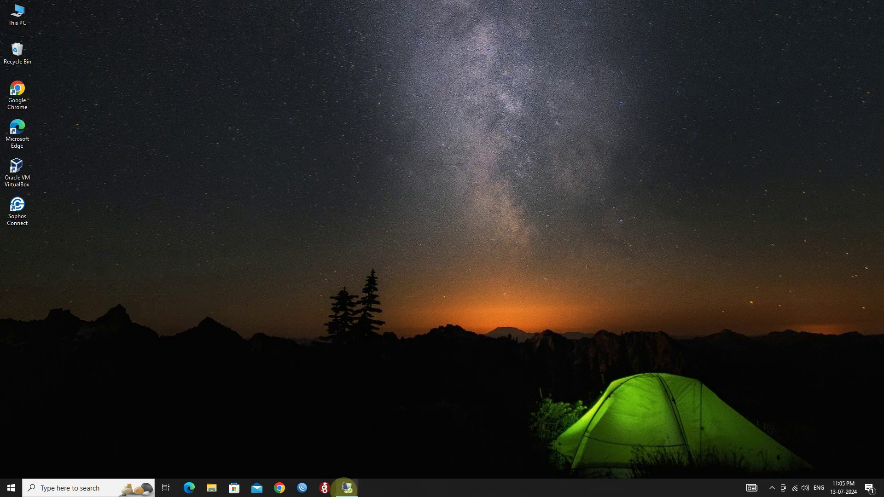
{"action": "left_click", "coordinate": [347, 488]}
{"action": "right_click", "coordinate": [157, 155]}
{"action": "left_click", "coordinate": [167, 180]}
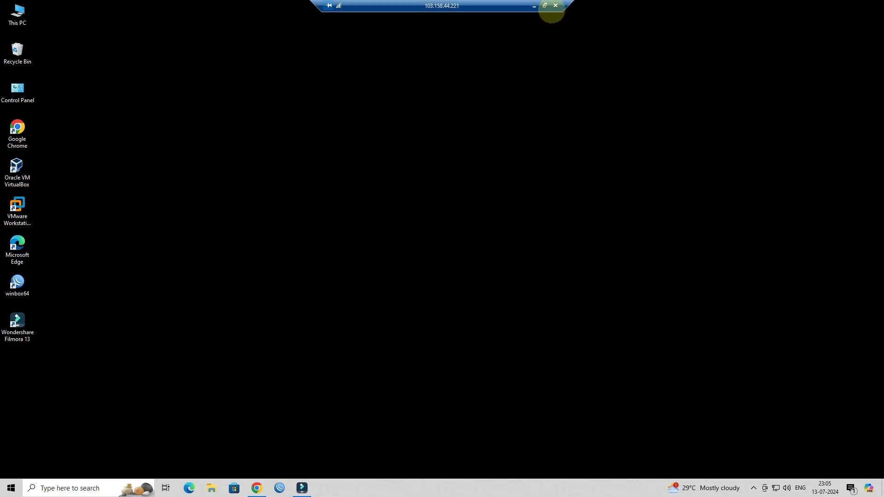
{"action": "left_click", "coordinate": [554, 6]}
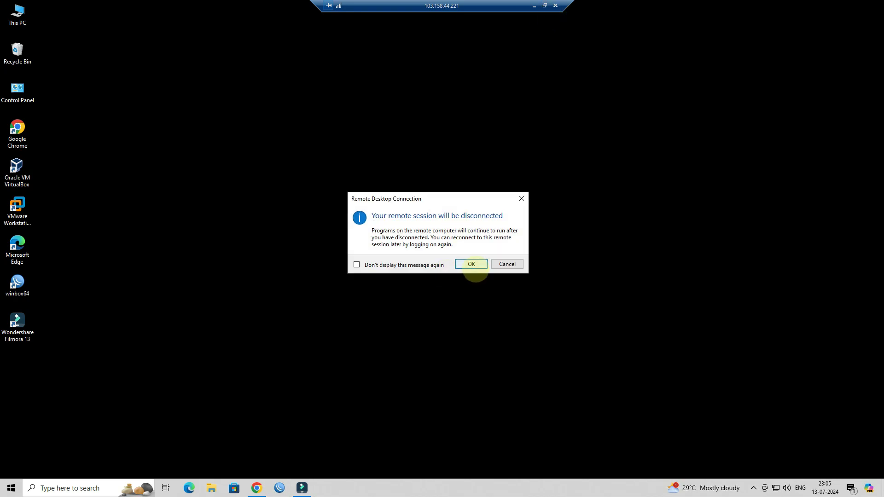
{"action": "left_click", "coordinate": [475, 267]}
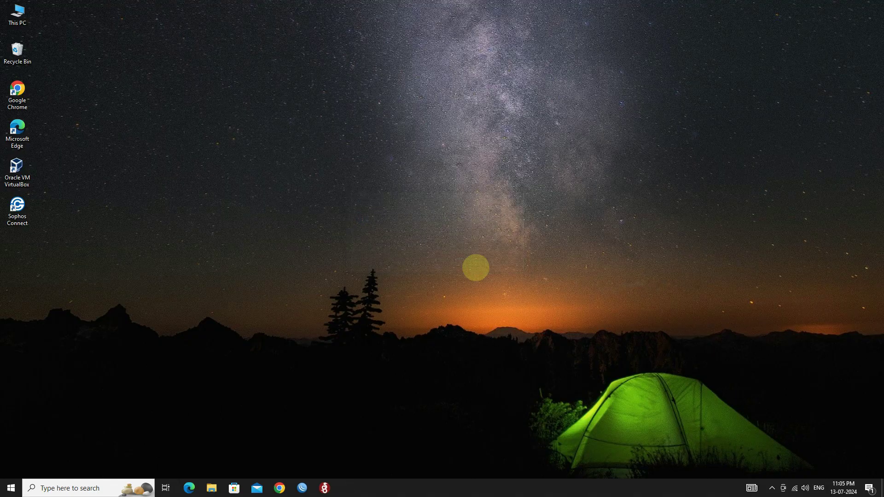